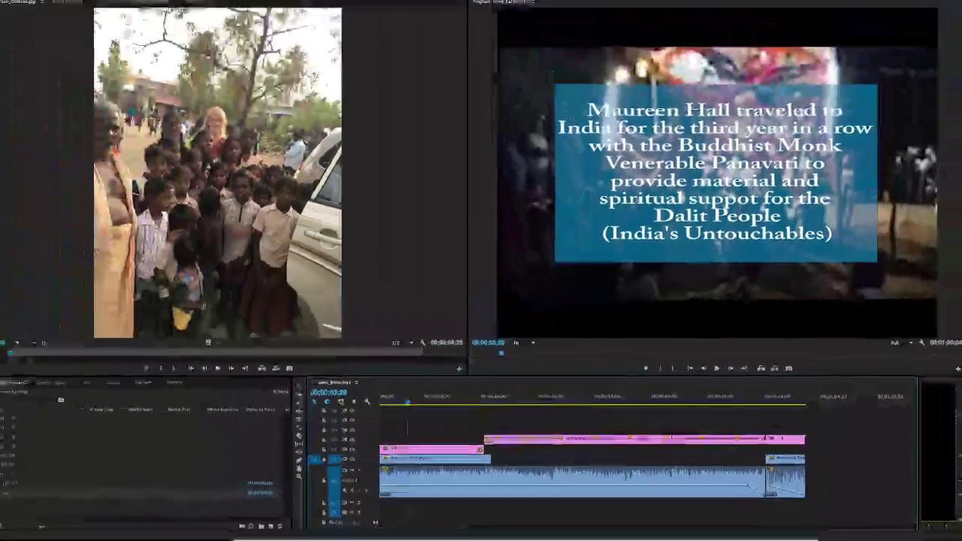
Step: Open the sequence's Export Settings via File > Export > Media, with H.264 format
{"action": "left_click", "coordinate": [113, 7]}
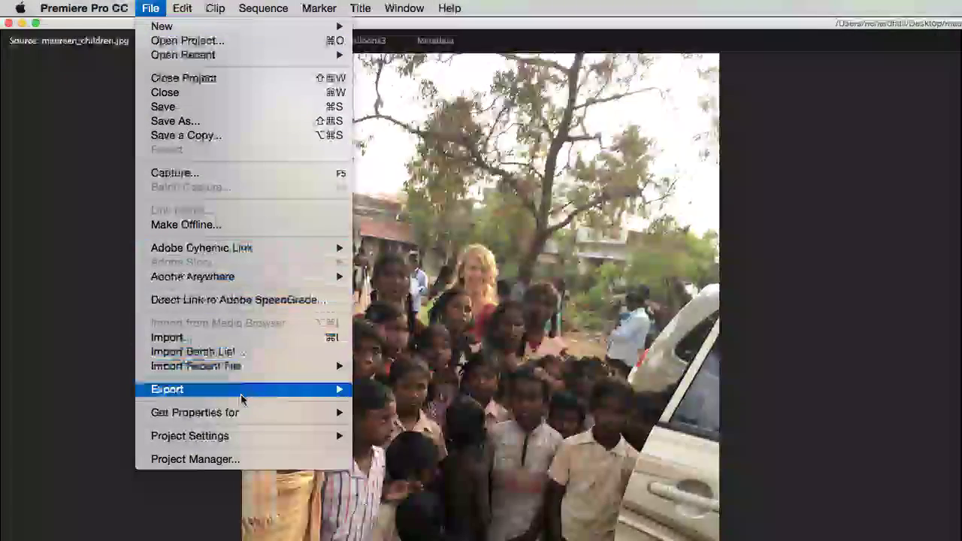
{"action": "mouse_move", "coordinate": [197, 315]}
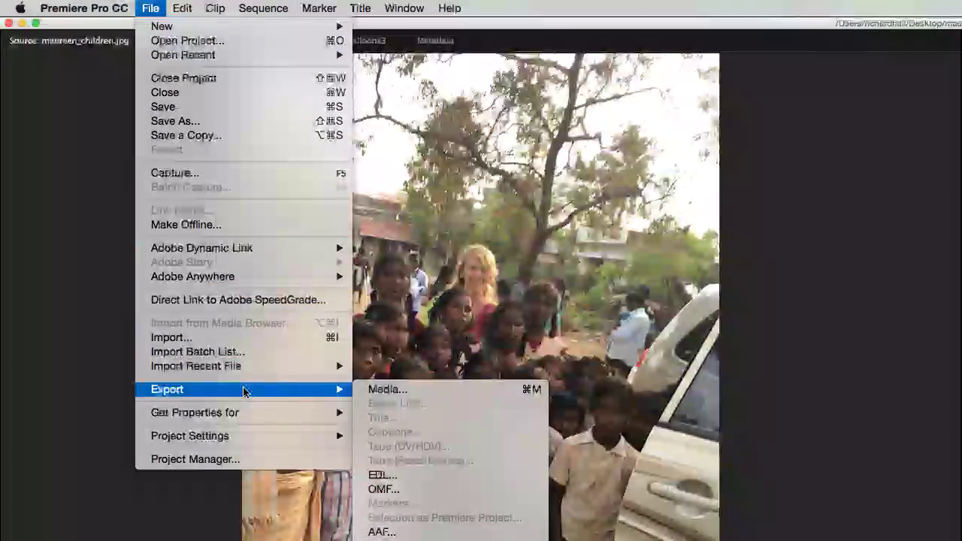
{"action": "left_click", "coordinate": [371, 391]}
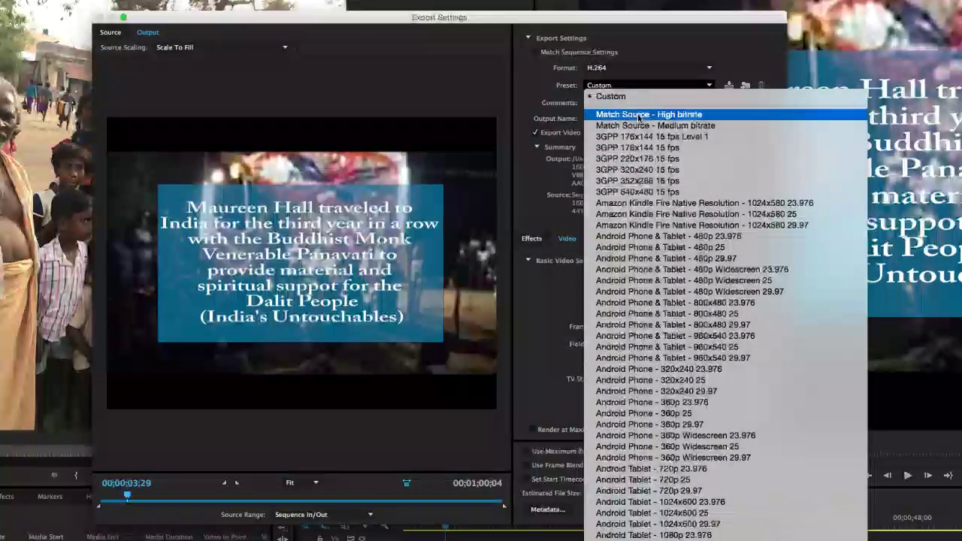
Step: Switch the export preset from Match Source - High bitrate to HD 720p 29.97 (1280×720)
{"action": "left_click", "coordinate": [639, 115]}
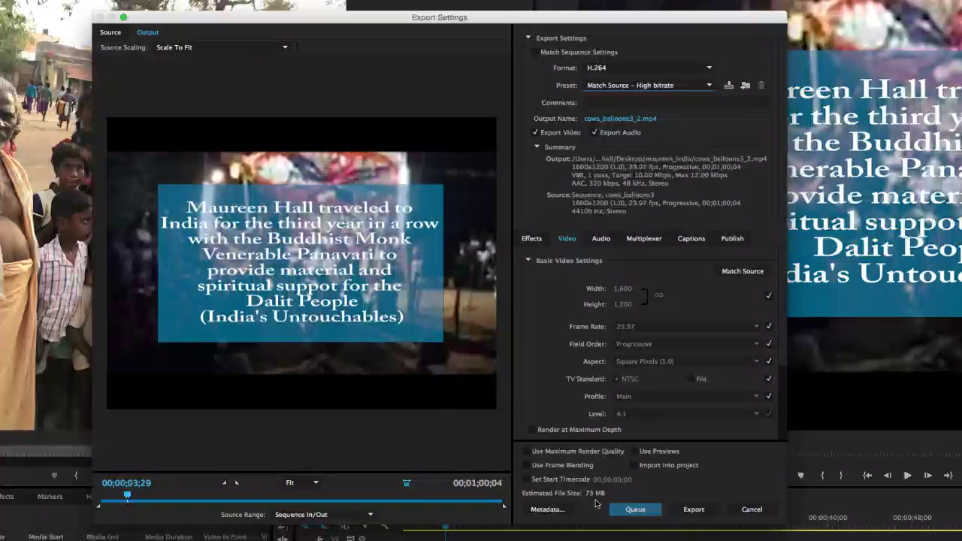
{"action": "left_click", "coordinate": [666, 86]}
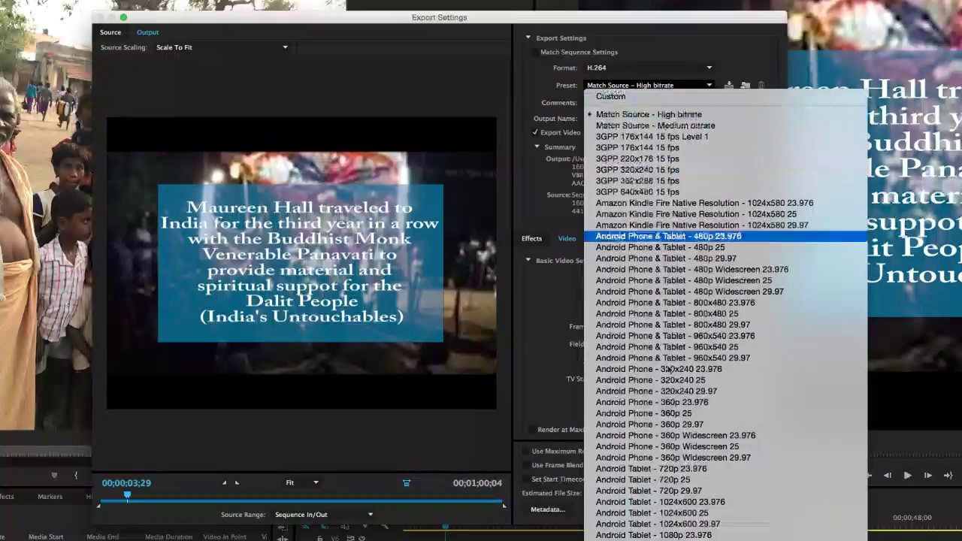
{"action": "scroll", "coordinate": [676, 274], "scroll_direction": "down", "scroll_amount": 10}
{"action": "scroll", "coordinate": [684, 468], "scroll_direction": "down", "scroll_amount": 6}
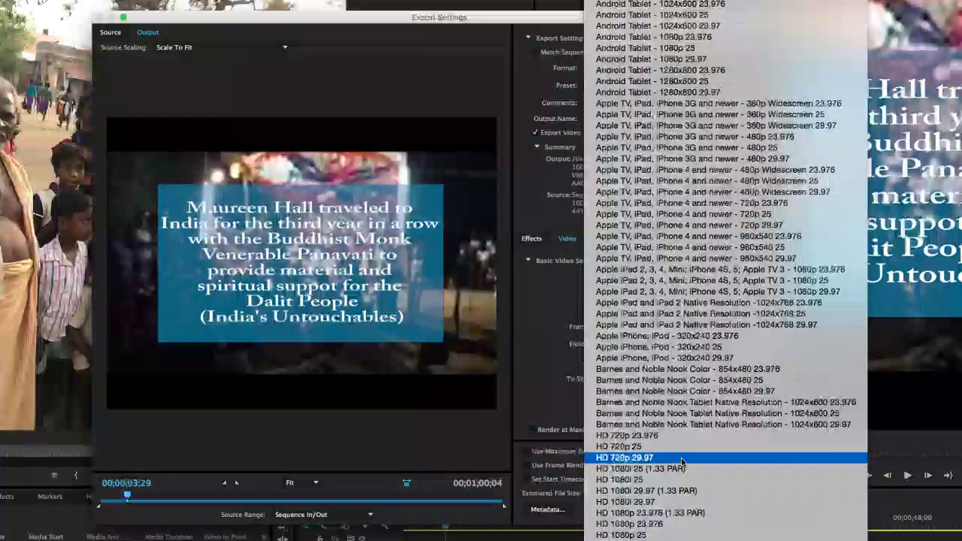
{"action": "left_click", "coordinate": [682, 459]}
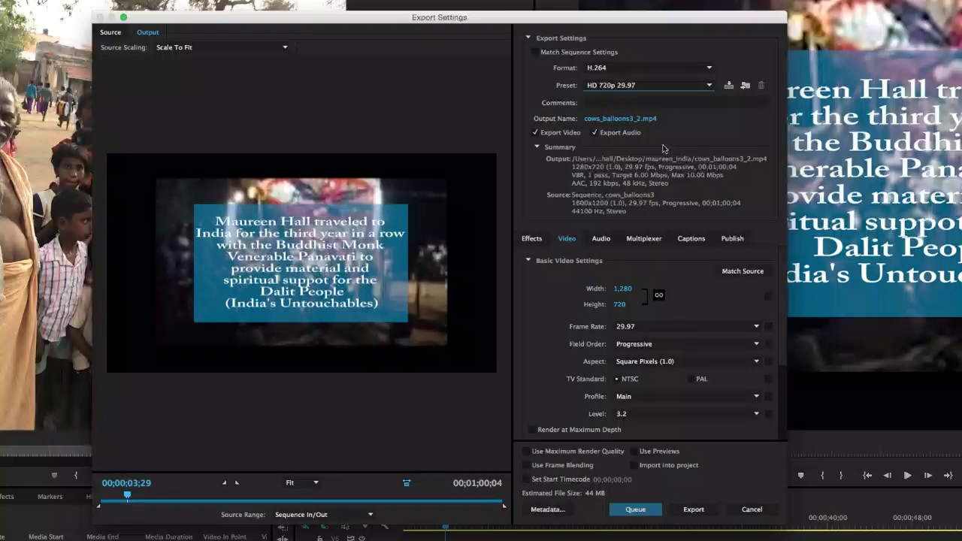
Step: Set the output file to maureen_in_india.mp4 in the Desktop's maureen_india folder
{"action": "left_click", "coordinate": [630, 120]}
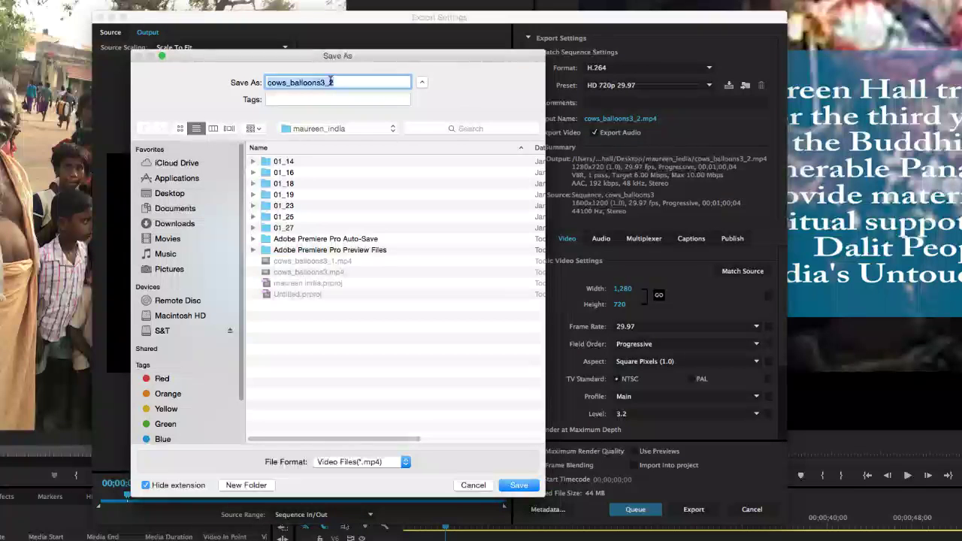
{"action": "type", "text": "maureen_i"}
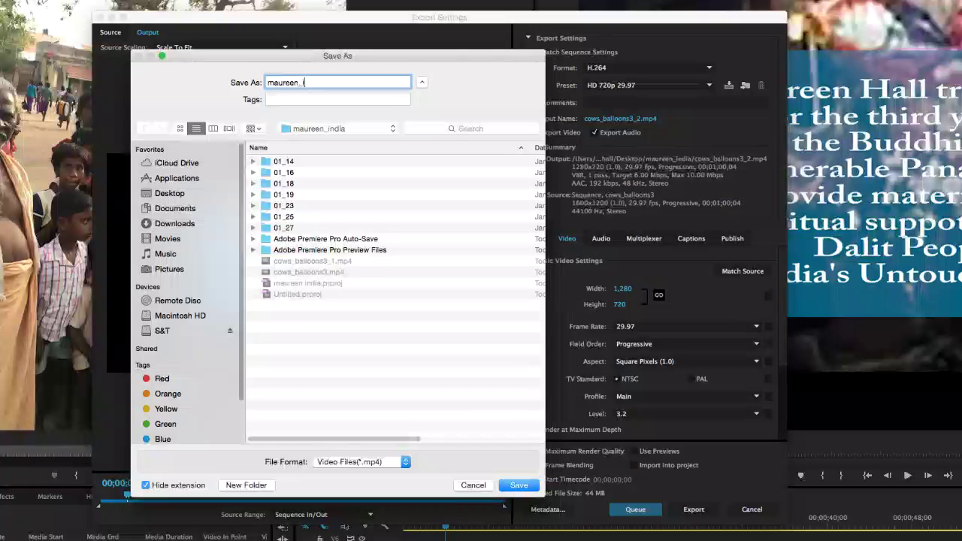
{"action": "type", "text": "n_india"}
{"action": "left_click", "coordinate": [519, 485]}
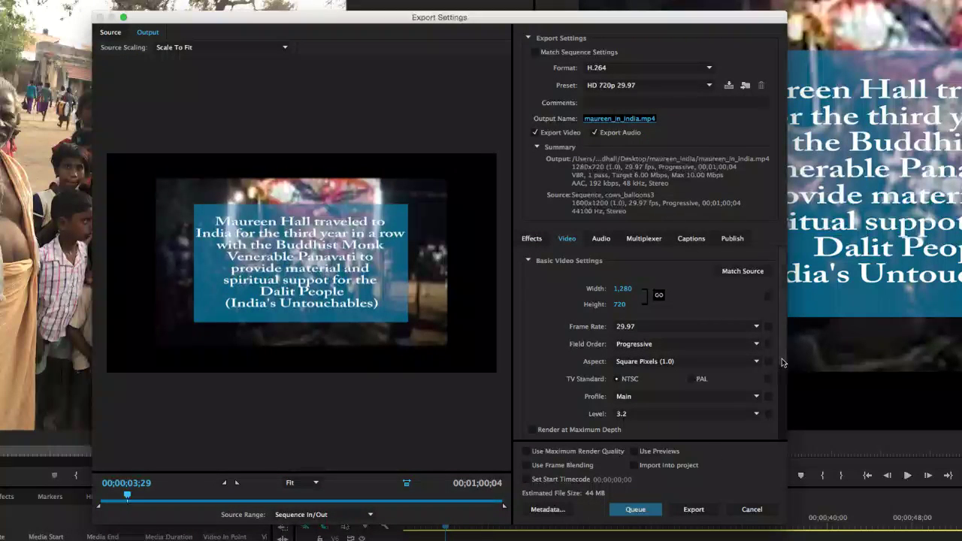
Step: In Bitrate Settings, bring the Target Bitrate down to 2 Mbps, estimating a 15 MB file
{"action": "scroll", "coordinate": [782, 391], "scroll_direction": "down", "scroll_amount": 4}
{"action": "scroll", "coordinate": [782, 403], "scroll_direction": "up", "scroll_amount": 4}
{"action": "scroll", "coordinate": [782, 403], "scroll_direction": "down", "scroll_amount": 4}
{"action": "scroll", "coordinate": [780, 408], "scroll_direction": "down", "scroll_amount": 3}
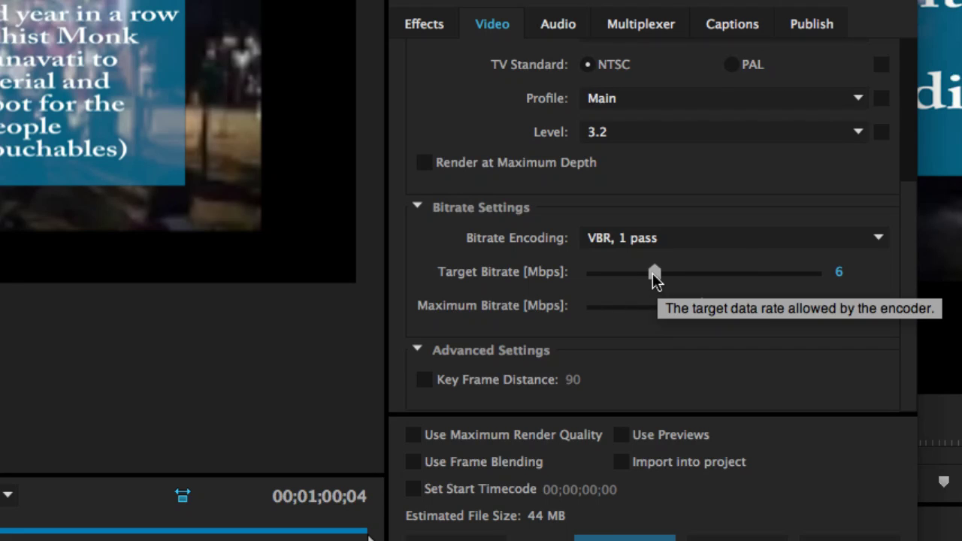
{"action": "left_click_drag", "start_coordinate": [656, 276], "coordinate": [636, 277]}
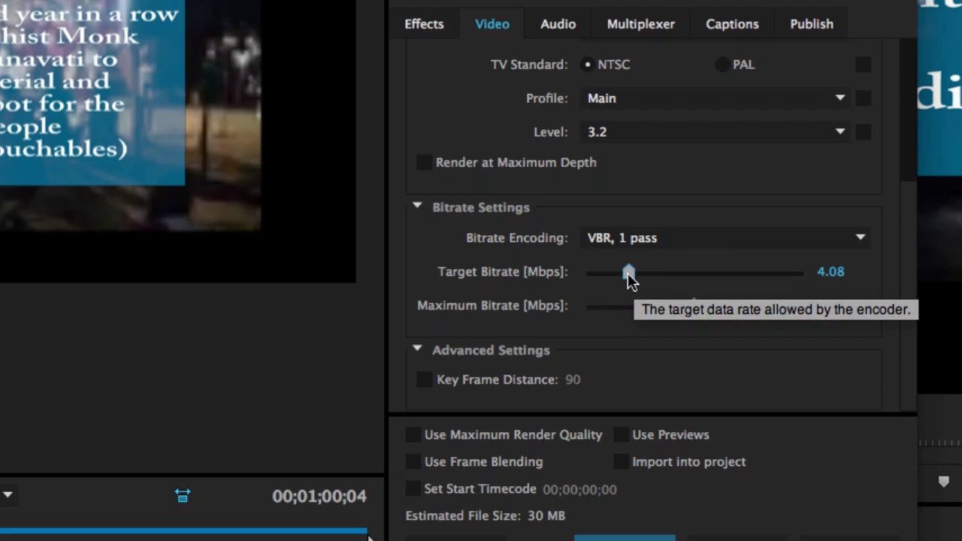
{"action": "left_click_drag", "start_coordinate": [629, 279], "coordinate": [616, 278]}
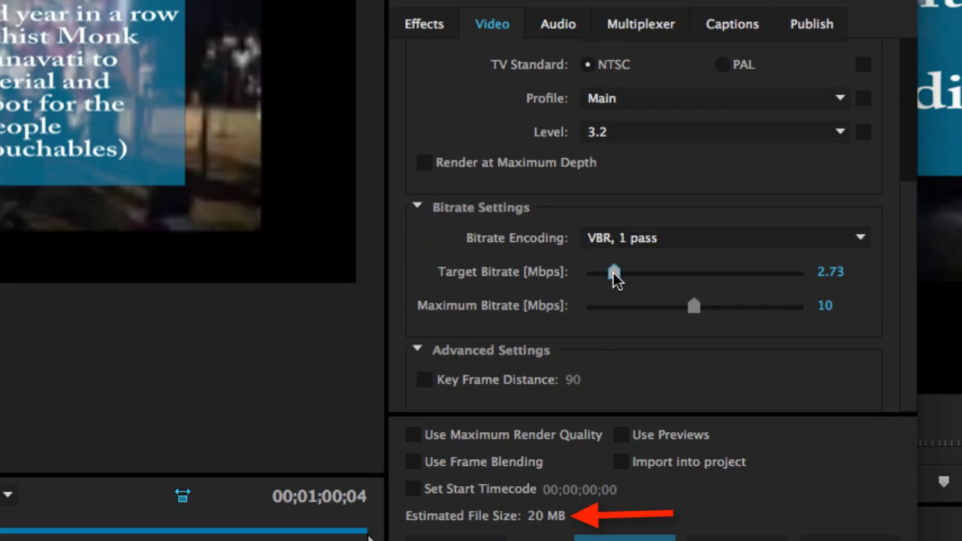
{"action": "left_click", "coordinate": [831, 272]}
{"action": "type", "text": "2."}
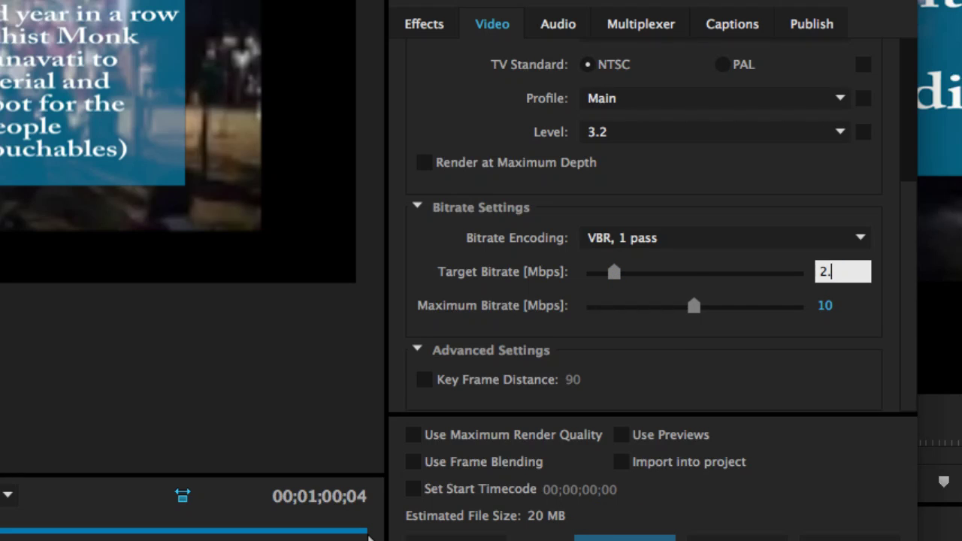
{"action": "key", "text": "Return"}
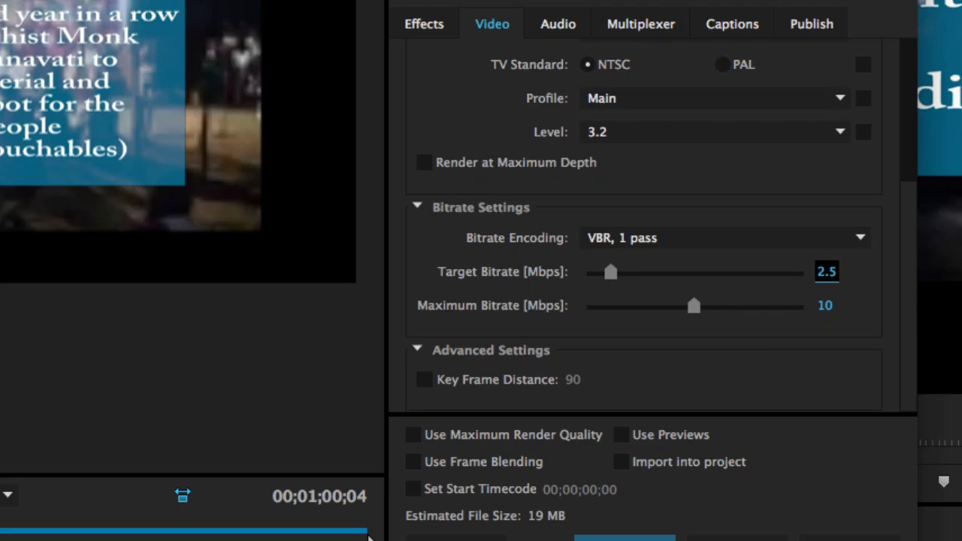
{"action": "left_click", "coordinate": [827, 275]}
{"action": "type", "text": "2"}
{"action": "key", "text": "Return"}
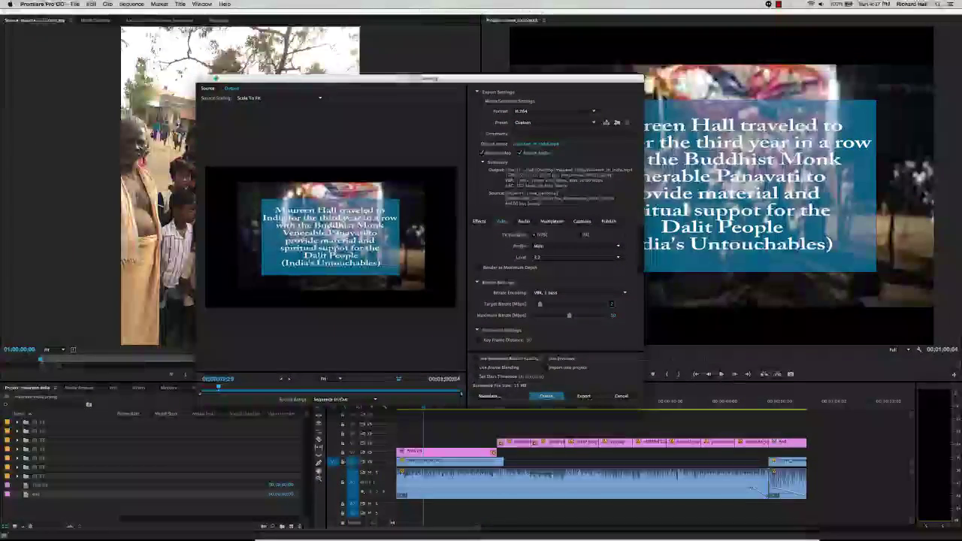
Step: Match the video to the source's 1600×1200, 29.97 fps frame and confirm the 2 Mbps bitrate remains
{"action": "scroll", "coordinate": [637, 282], "scroll_direction": "up", "scroll_amount": 2}
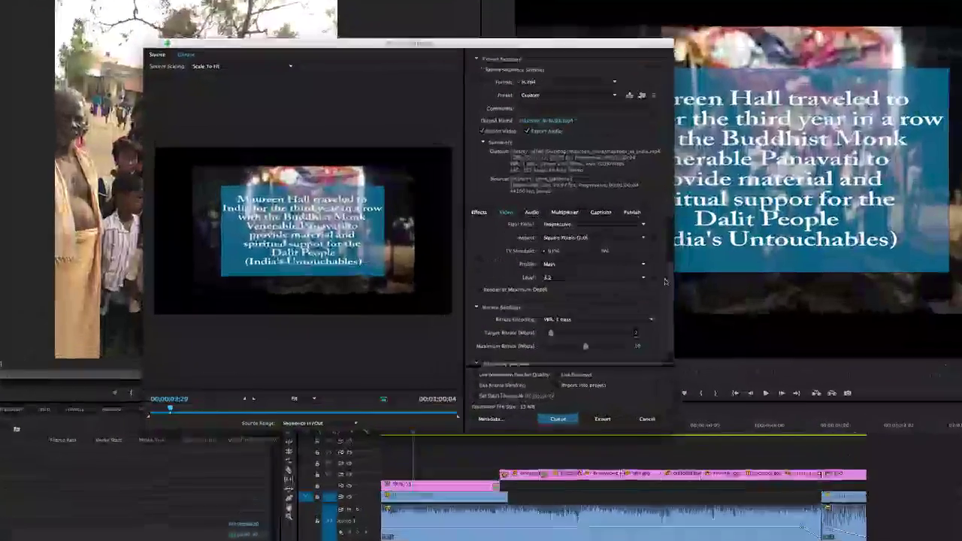
{"action": "scroll", "coordinate": [666, 281], "scroll_direction": "up", "scroll_amount": 3}
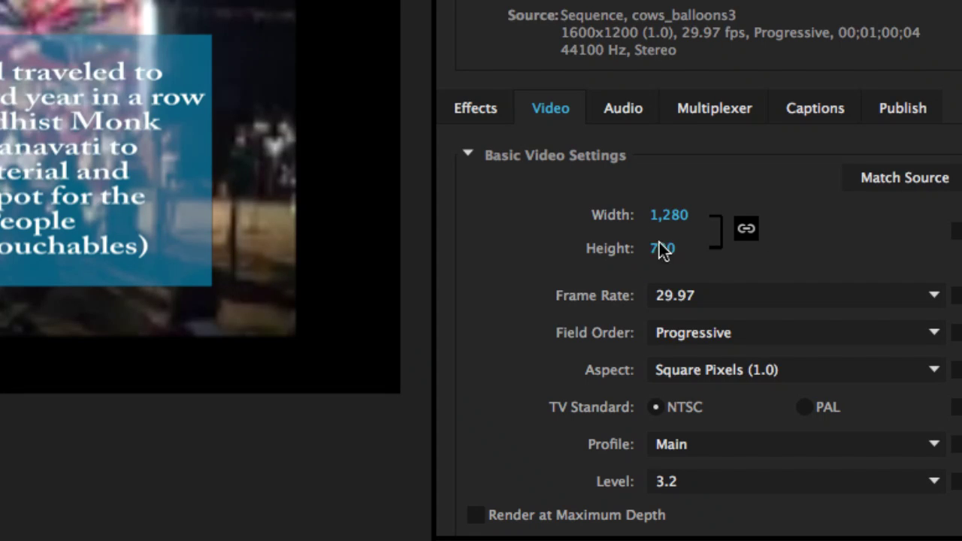
{"action": "left_click", "coordinate": [902, 180]}
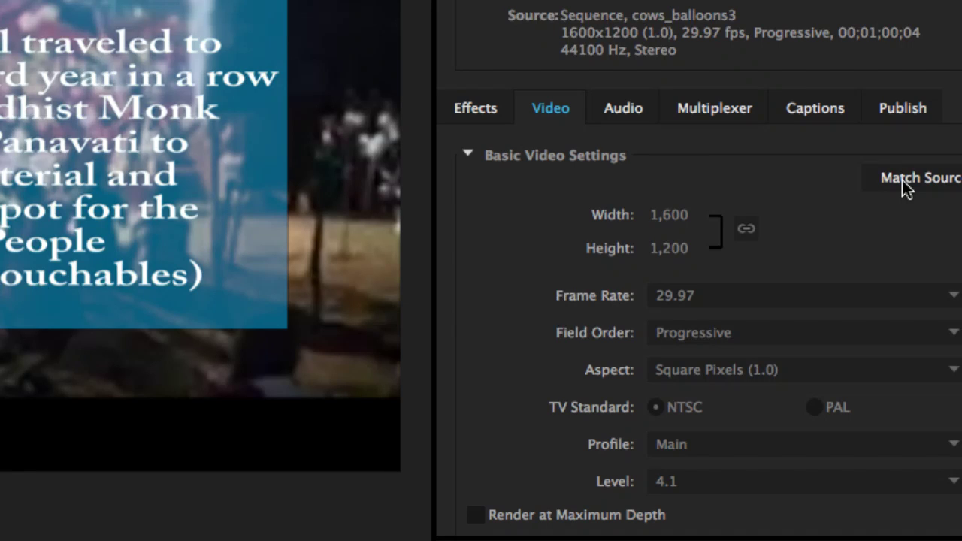
{"action": "left_click", "coordinate": [910, 177]}
{"action": "scroll", "coordinate": [911, 241], "scroll_direction": "down", "scroll_amount": 1}
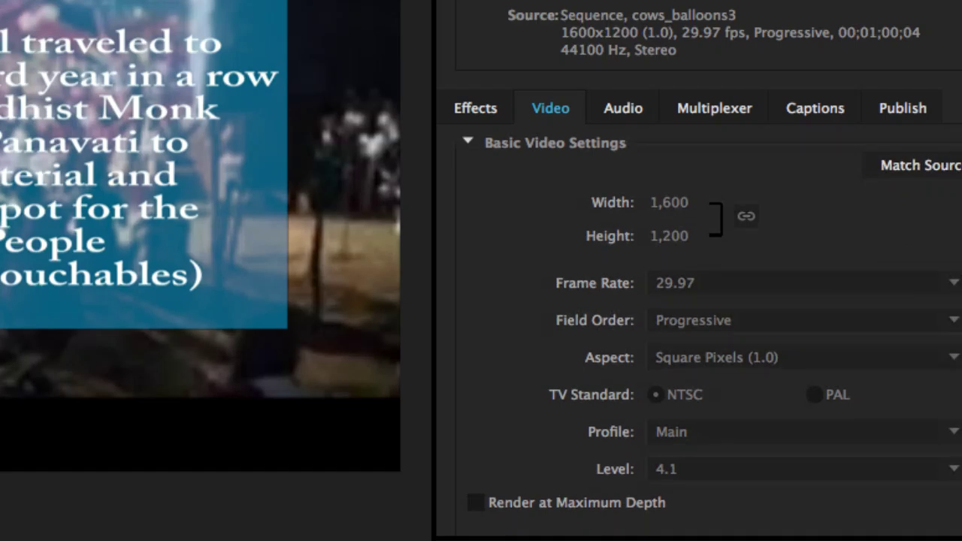
{"action": "scroll", "coordinate": [911, 240], "scroll_direction": "down", "scroll_amount": 5}
{"action": "scroll", "coordinate": [959, 253], "scroll_direction": "up", "scroll_amount": 5}
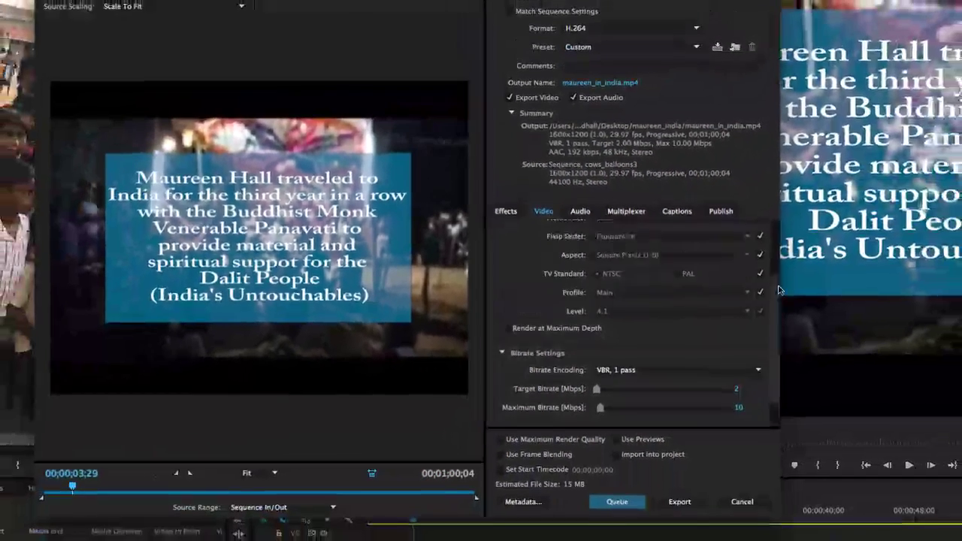
{"action": "scroll", "coordinate": [778, 284], "scroll_direction": "up", "scroll_amount": 3}
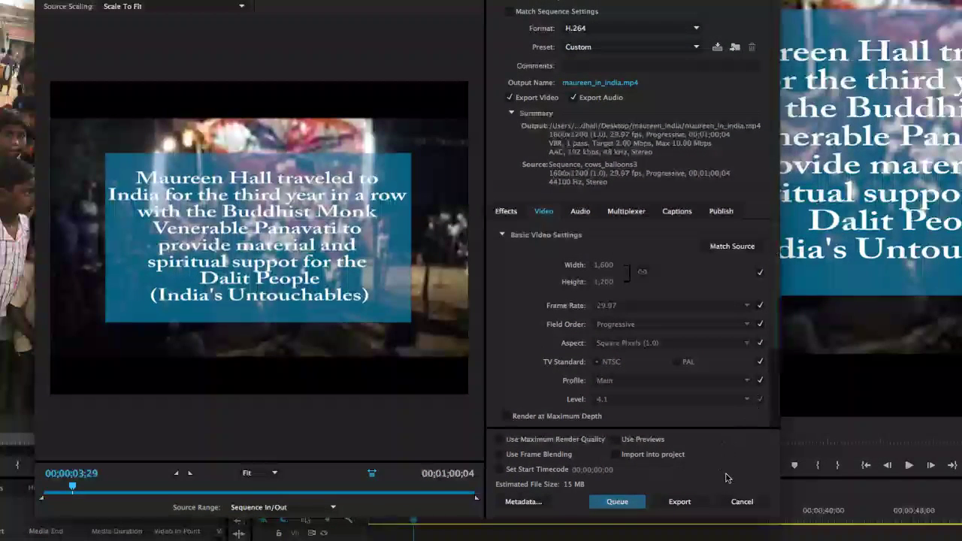
Step: Export the sequence to maureen_in_india.mp4 and let encoding finish
{"action": "left_click", "coordinate": [679, 501]}
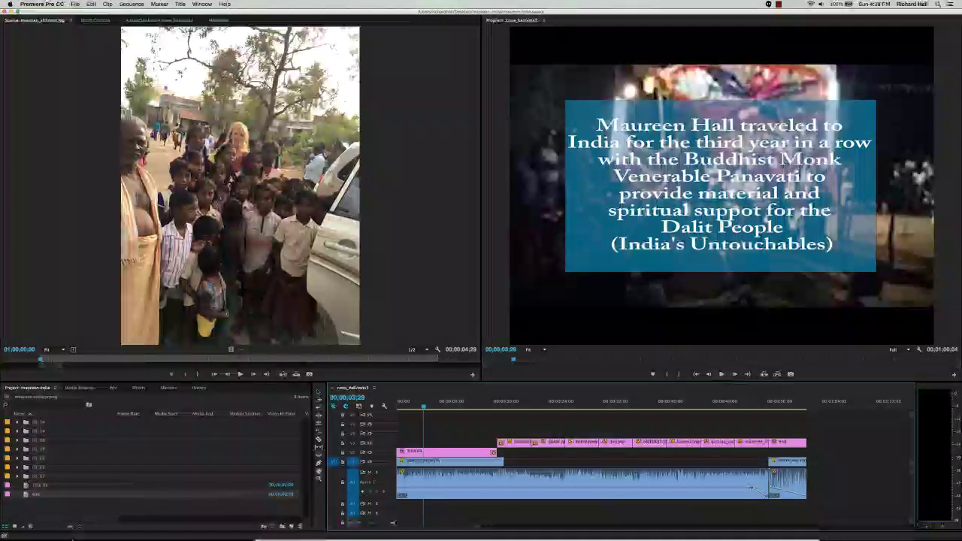
Step: In Finder, go to Desktop > maureen_india and select maureen_in_india.mp4
{"action": "left_click", "coordinate": [33, 526]}
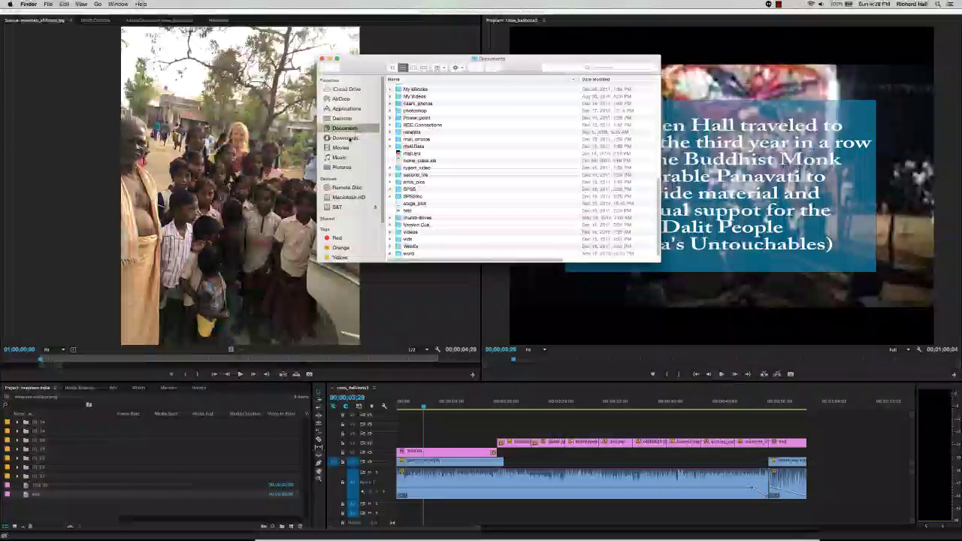
{"action": "left_click", "coordinate": [342, 119]}
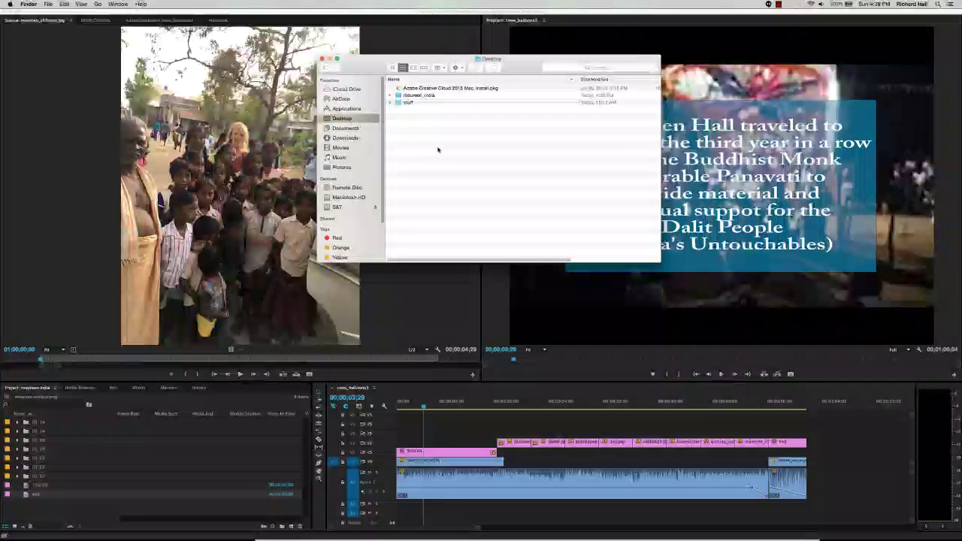
{"action": "double_click", "coordinate": [407, 96]}
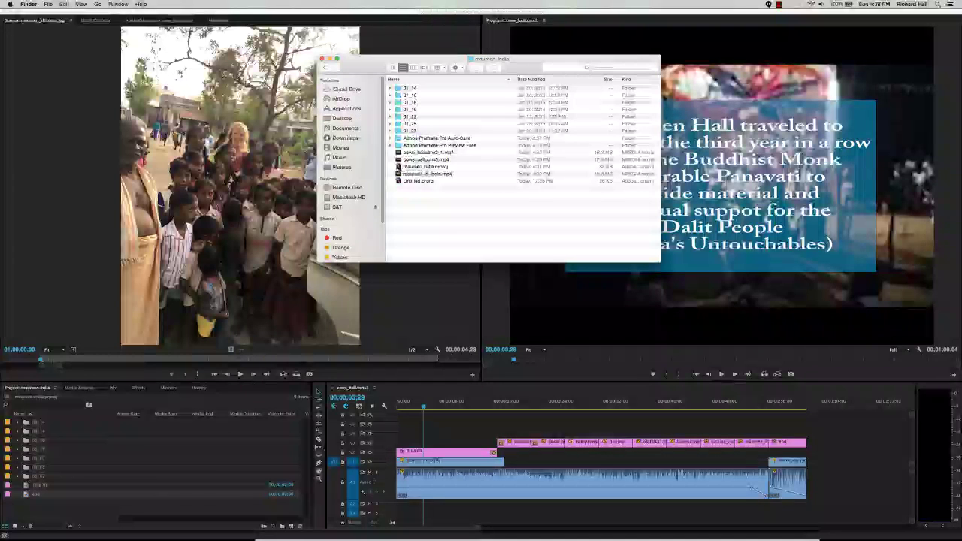
{"action": "left_click", "coordinate": [599, 174]}
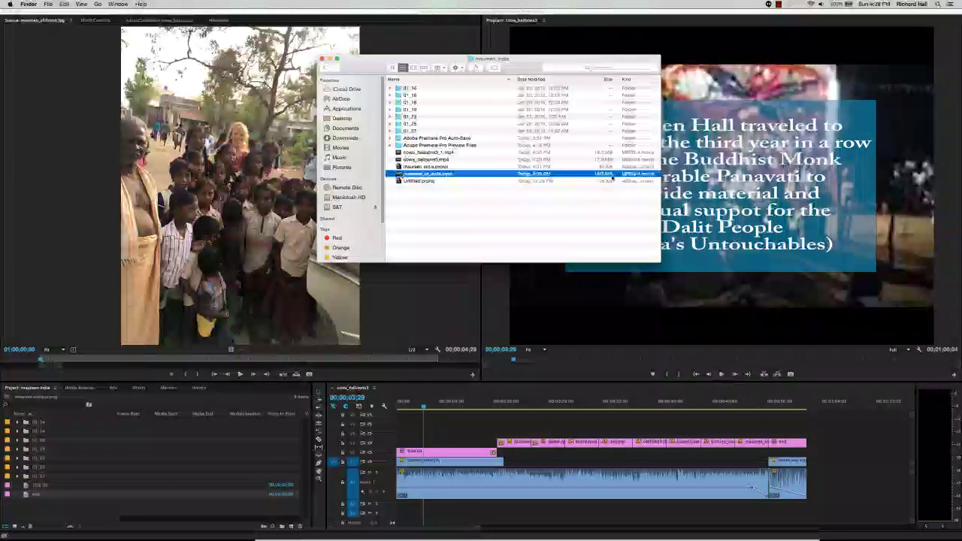
Step: Open maureen_in_india.mp4 in QuickTime Player and start playing it
{"action": "double_click", "coordinate": [401, 175]}
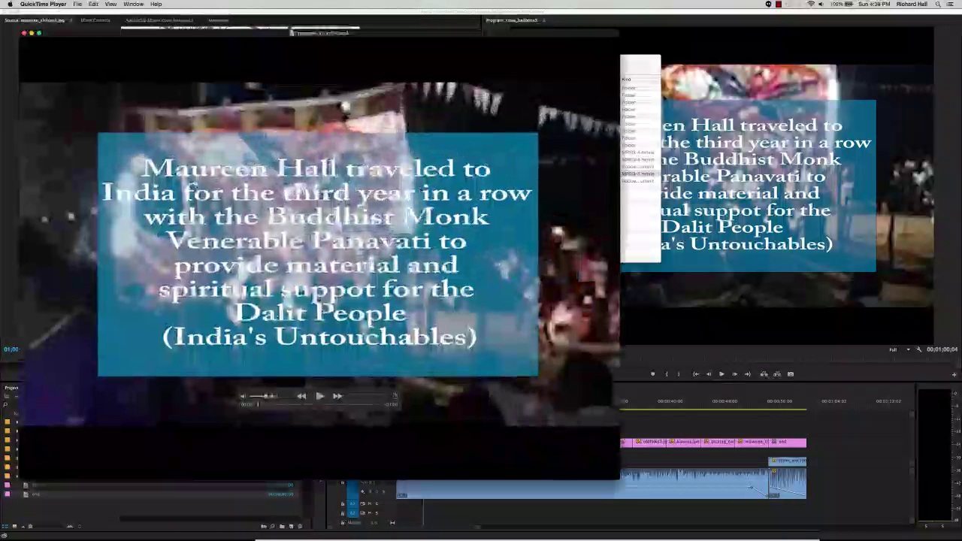
{"action": "key", "text": "space"}
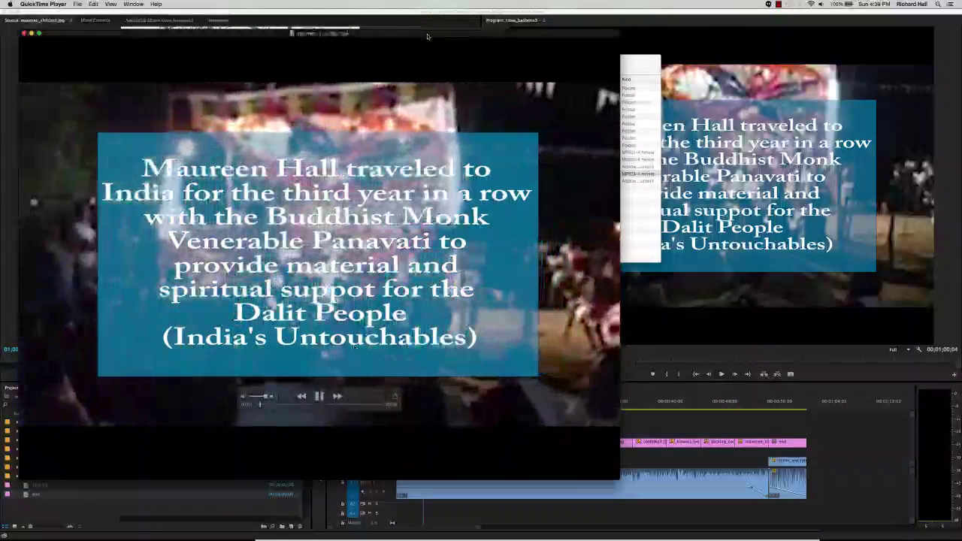
{"action": "left_click_drag", "start_coordinate": [427, 36], "coordinate": [517, 36]}
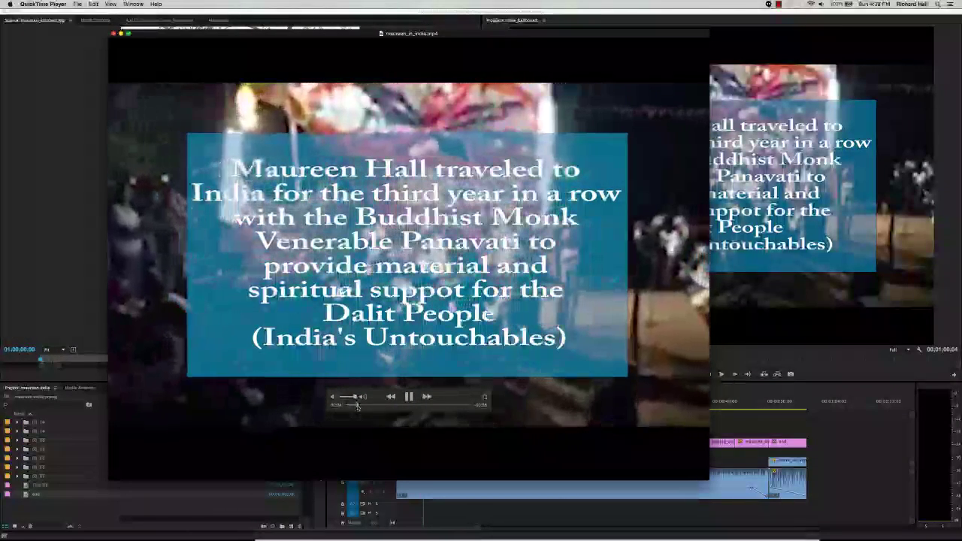
Step: Skip ahead in the video and pause it at the statue scene
{"action": "left_click_drag", "start_coordinate": [358, 406], "coordinate": [379, 406]}
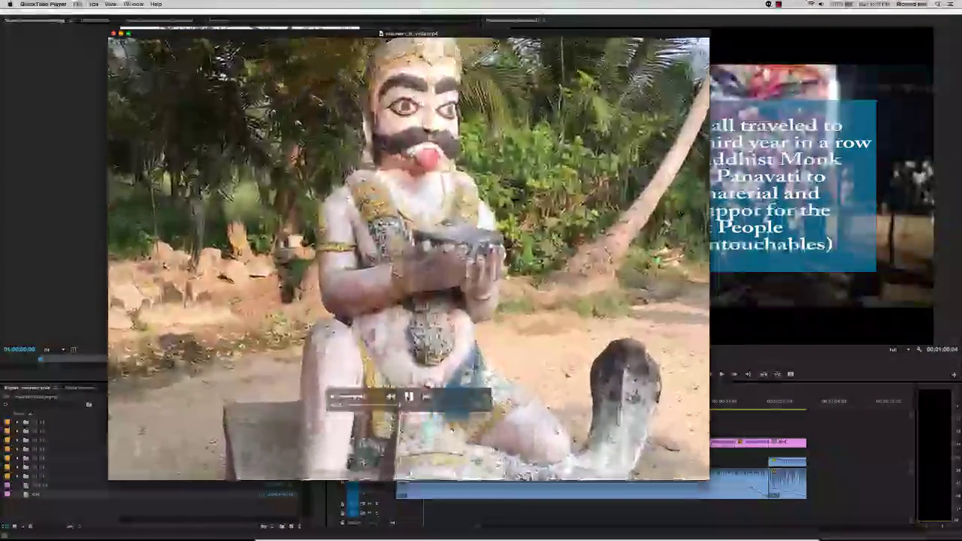
{"action": "left_click", "coordinate": [408, 397]}
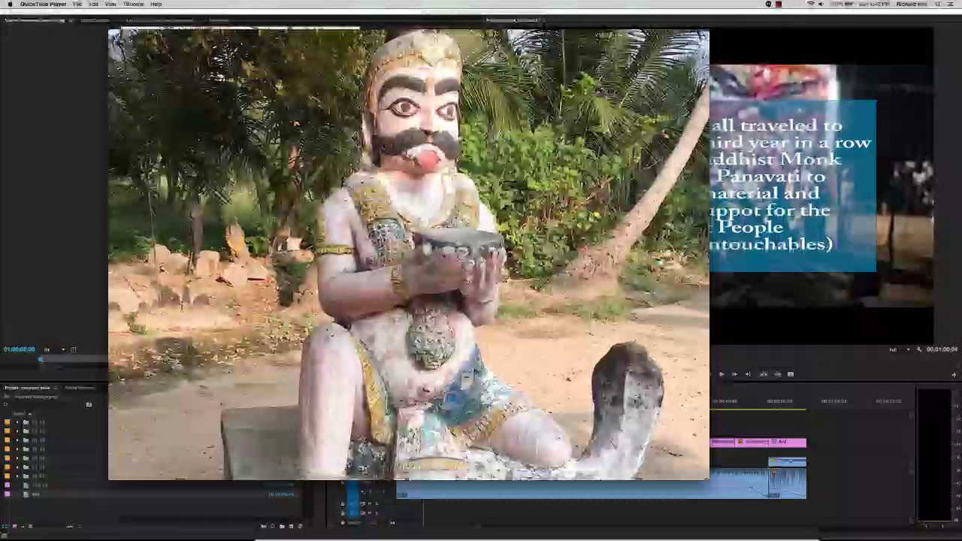
{"action": "mouse_move", "coordinate": [356, 403]}
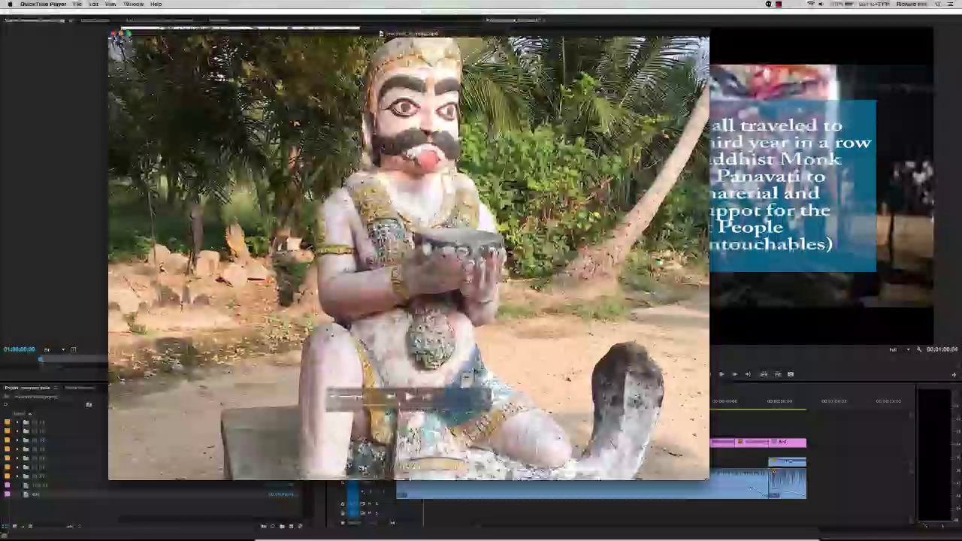